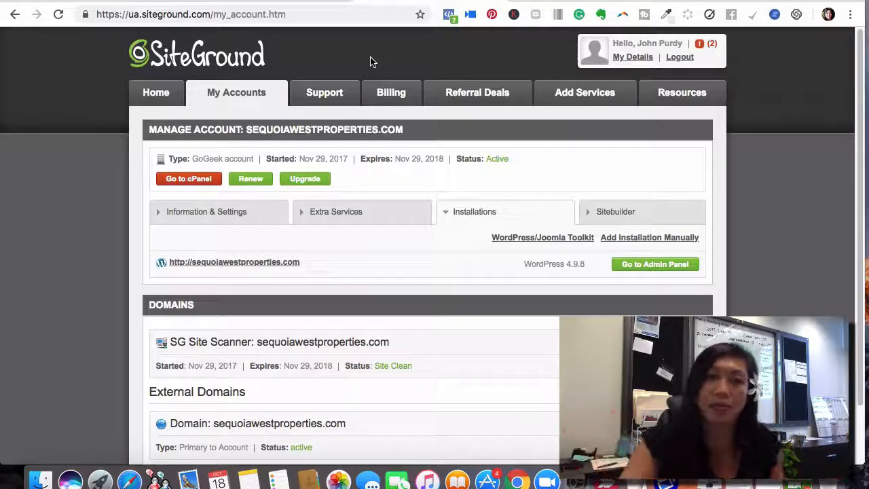
- Open the hosting account's cPanel securely and fill in a new subdomain "go" for sequoiawestproperties.com
{"action": "left_click", "coordinate": [201, 180]}
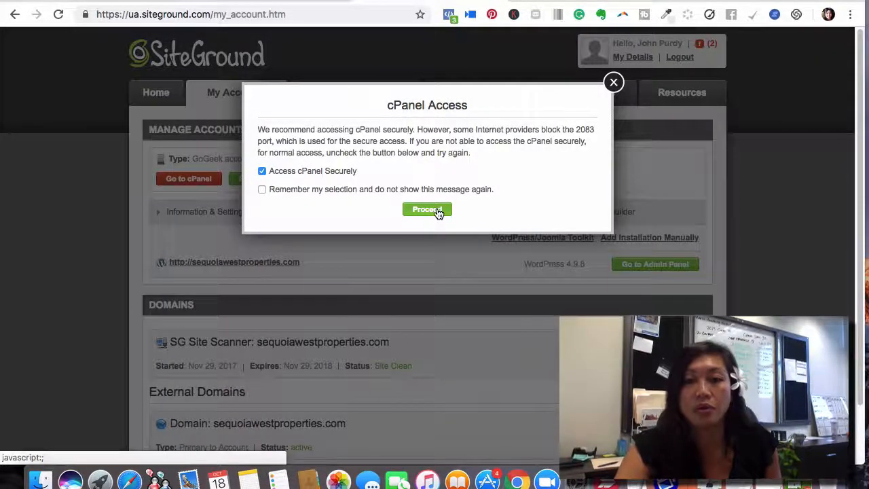
{"action": "left_click", "coordinate": [438, 211]}
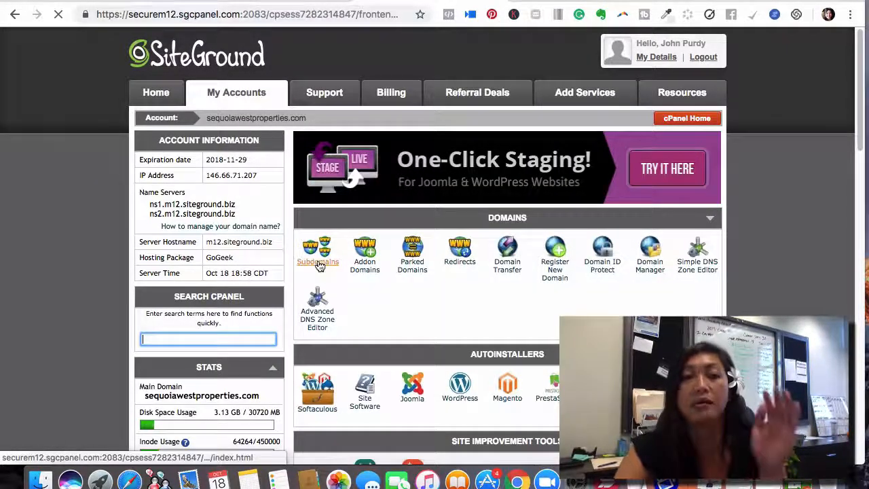
{"action": "left_click", "coordinate": [320, 265]}
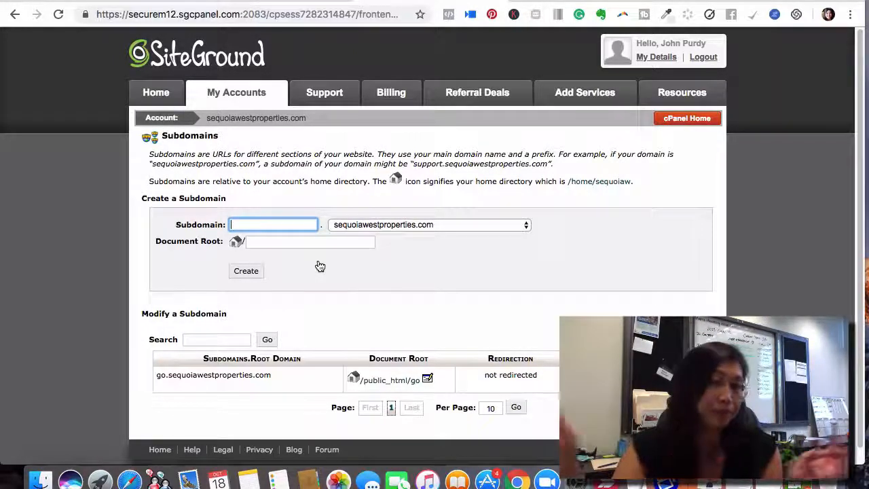
{"action": "type", "text": "go"}
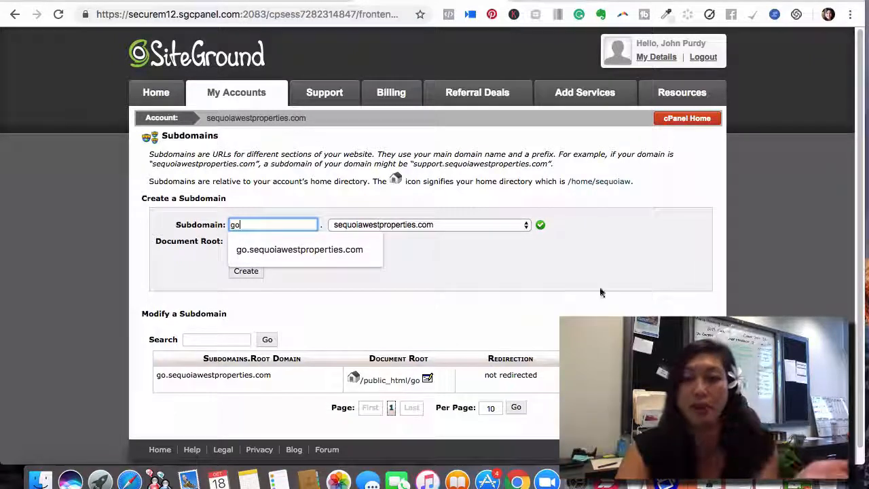
{"action": "left_click", "coordinate": [491, 272]}
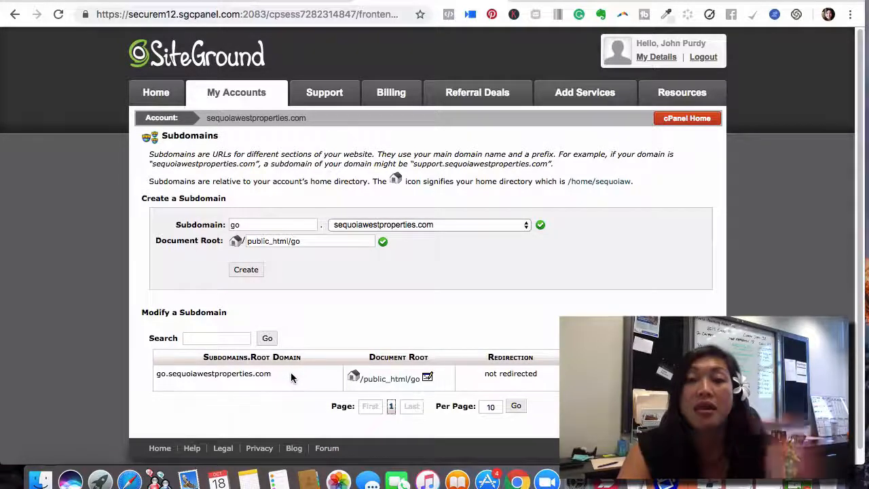
- Open the Advanced DNS Zone Editor and enter go.sequoiawestproperties.com as the new record's name
{"action": "left_click", "coordinate": [675, 119]}
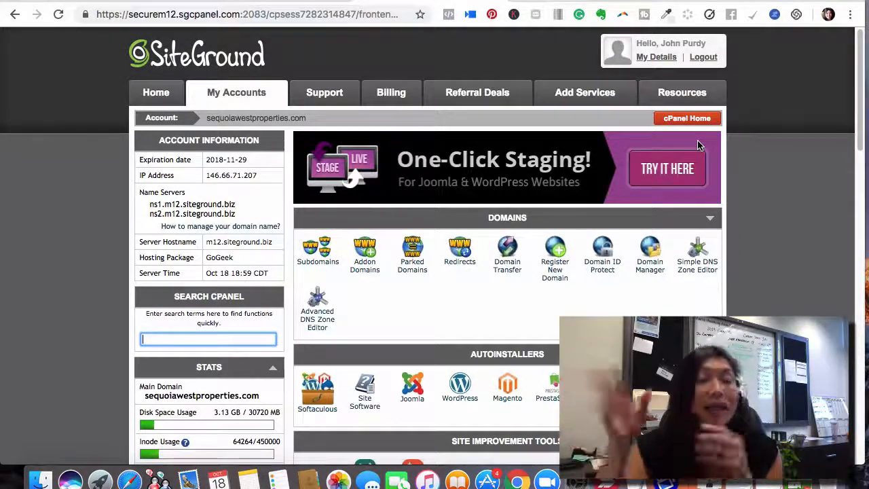
{"action": "left_click", "coordinate": [322, 331]}
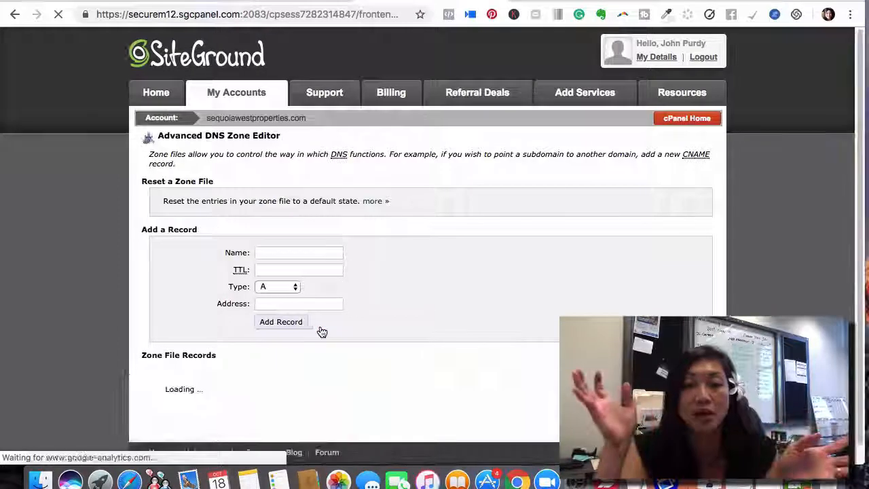
{"action": "left_click", "coordinate": [305, 256]}
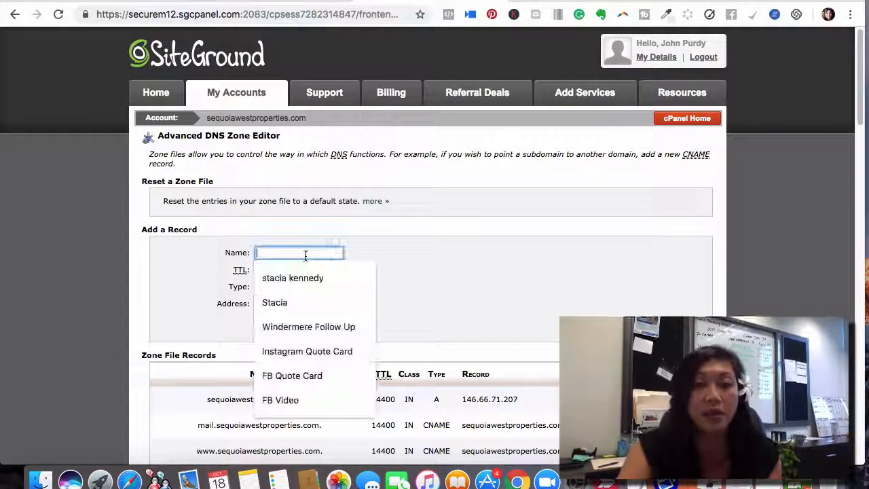
{"action": "type", "text": "s"}
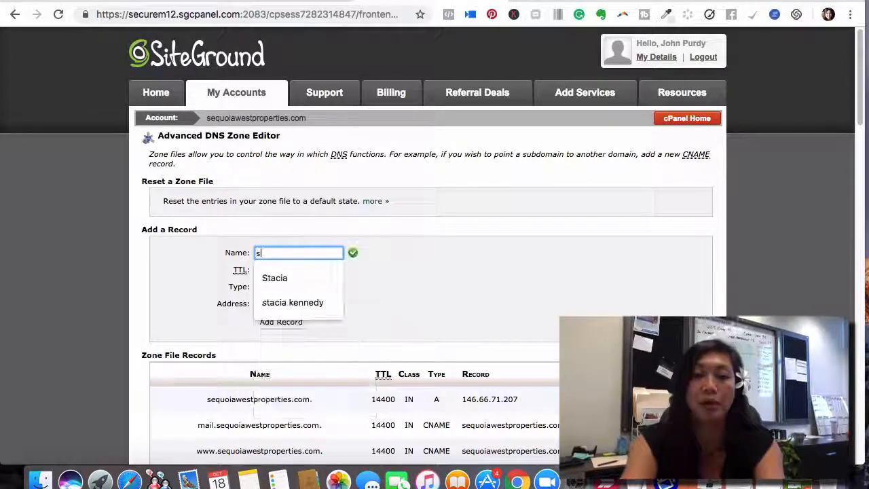
{"action": "key", "text": "BackSpace"}
{"action": "type", "text": "go"}
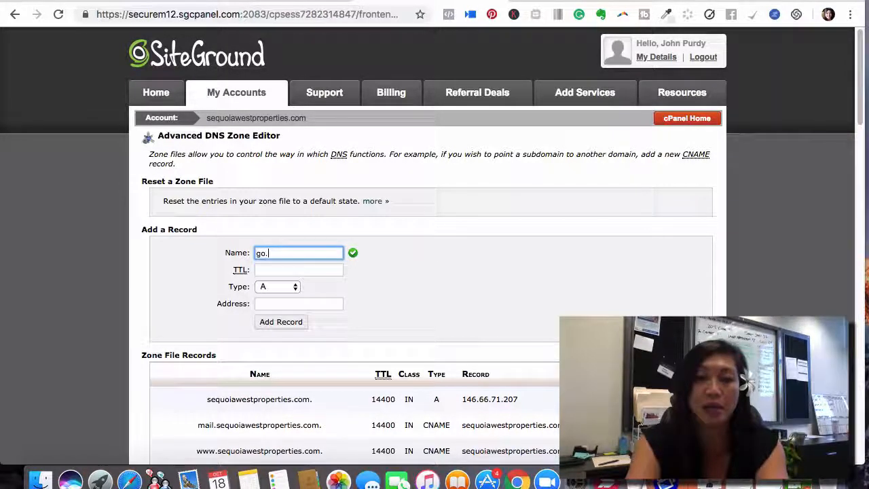
{"action": "type", "text": ".sequoie"}
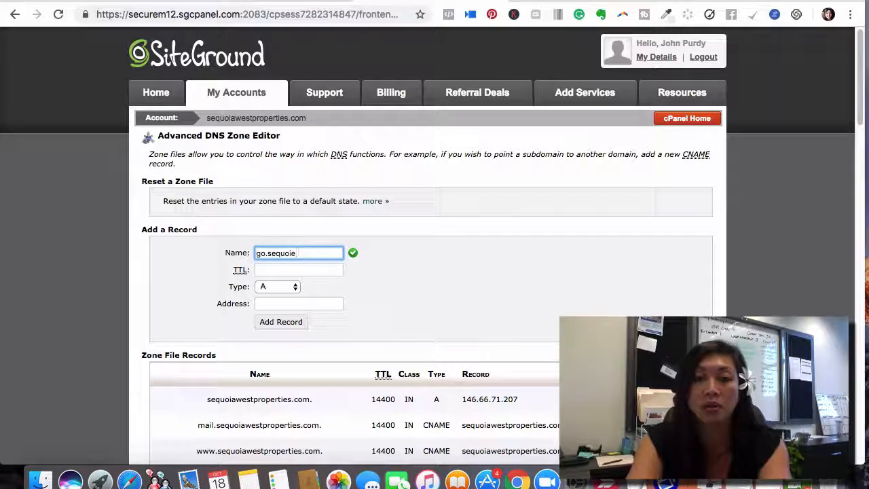
{"action": "key", "text": "BackSpace"}
{"action": "type", "text": "aw"}
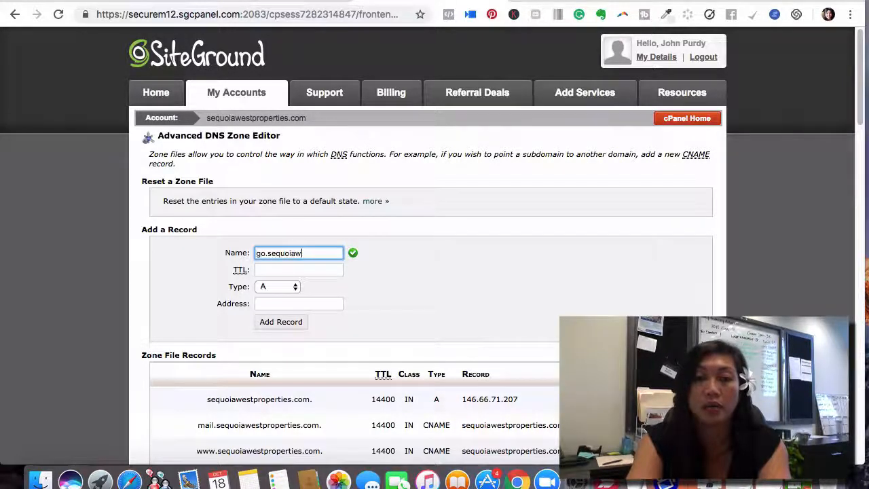
{"action": "type", "text": "estpropert"}
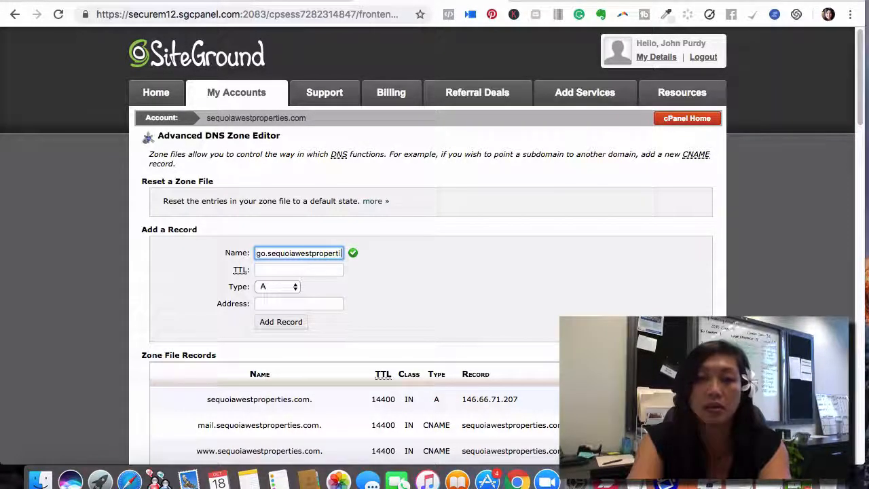
{"action": "type", "text": "ies.com"}
{"action": "key", "text": "Tab"}
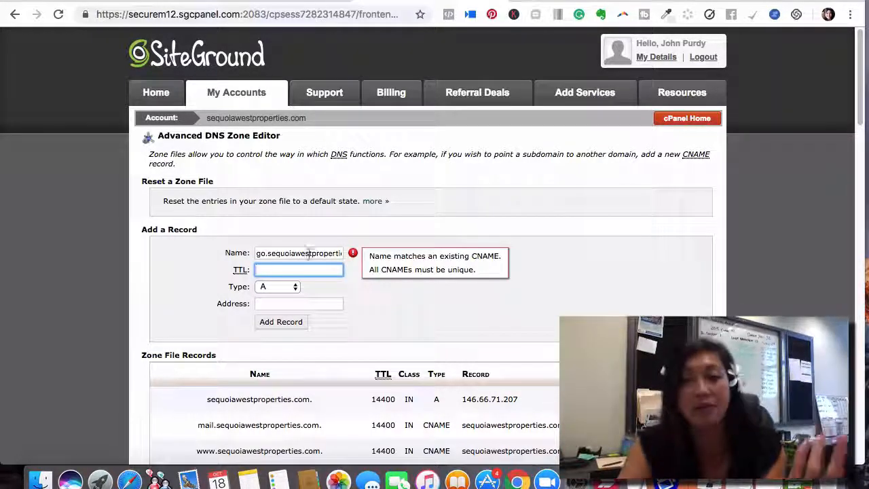
{"action": "left_click_drag", "start_coordinate": [271, 252], "coordinate": [424, 256]}
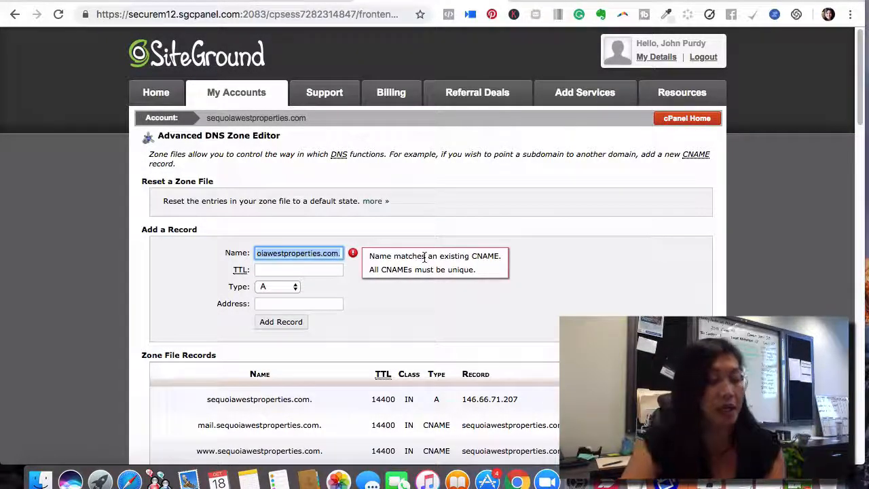
{"action": "left_click", "coordinate": [299, 270]}
{"action": "left_click", "coordinate": [276, 287]}
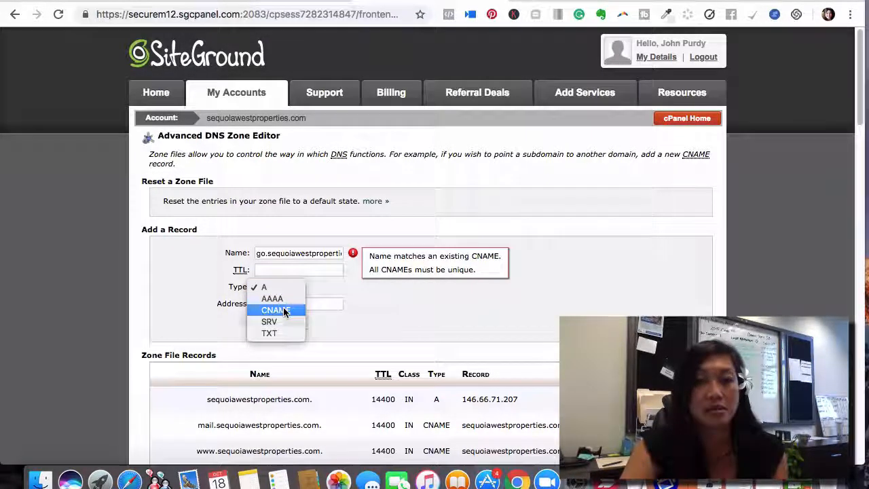
{"action": "left_click", "coordinate": [280, 310]}
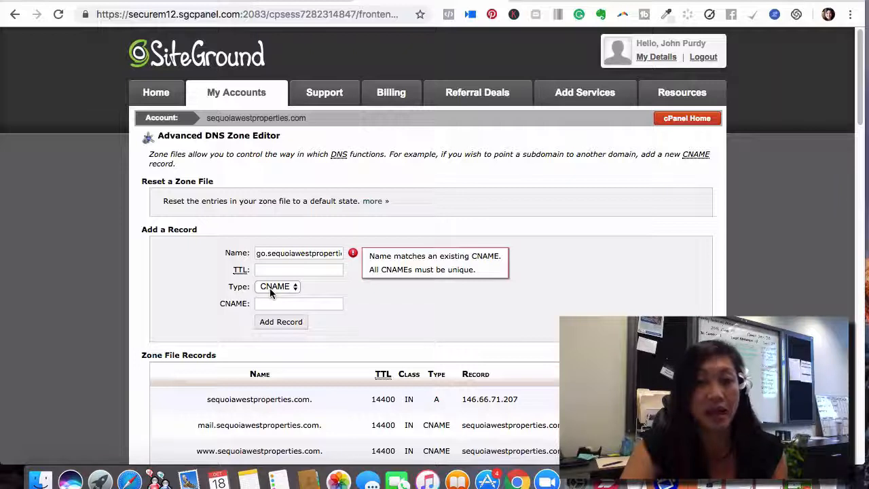
{"action": "left_click", "coordinate": [265, 270]}
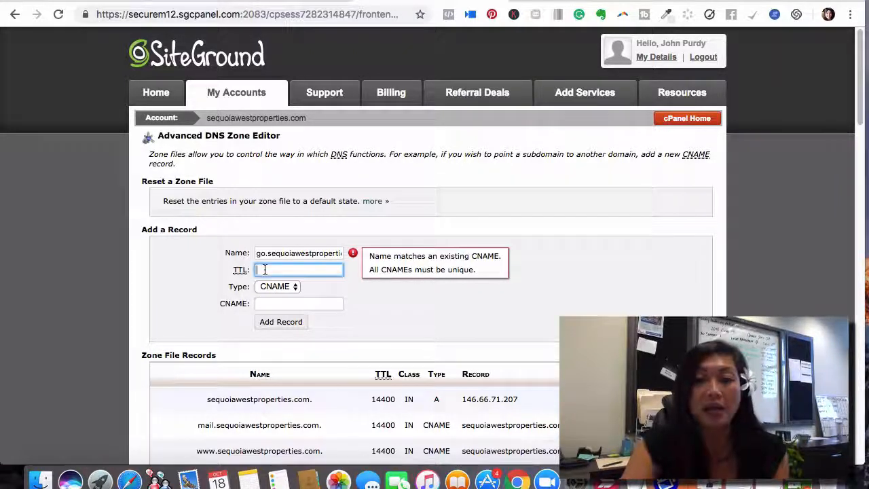
{"action": "type", "text": "3"}
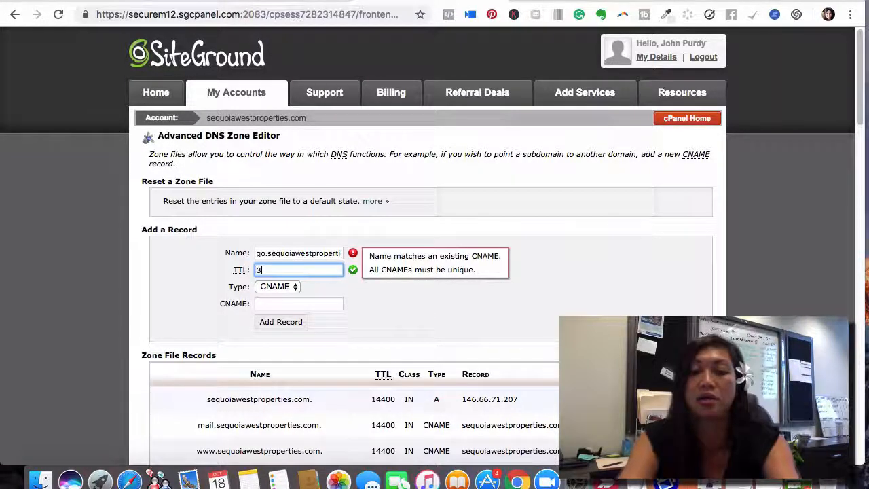
{"action": "type", "text": "600"}
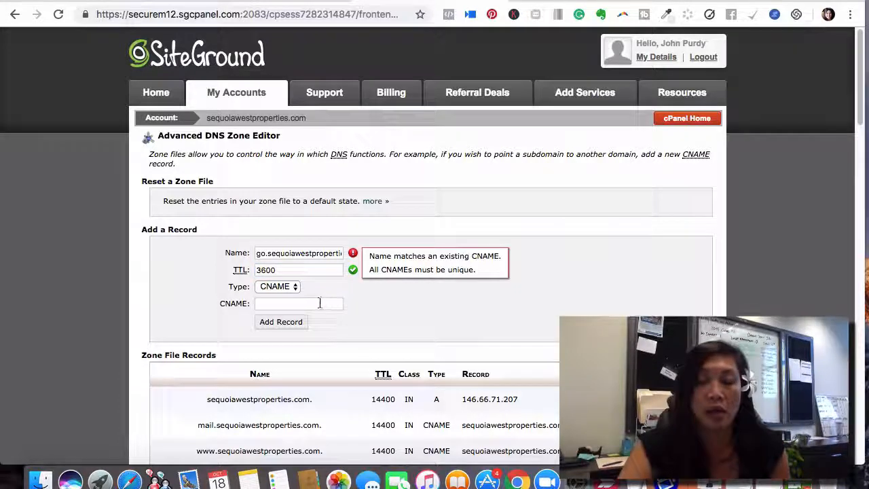
{"action": "left_click", "coordinate": [313, 303]}
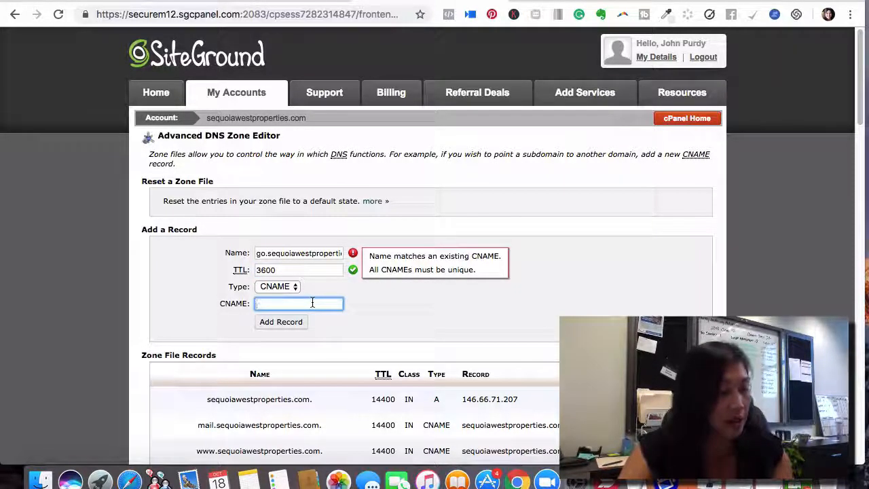
{"action": "type", "text": "www.cl"}
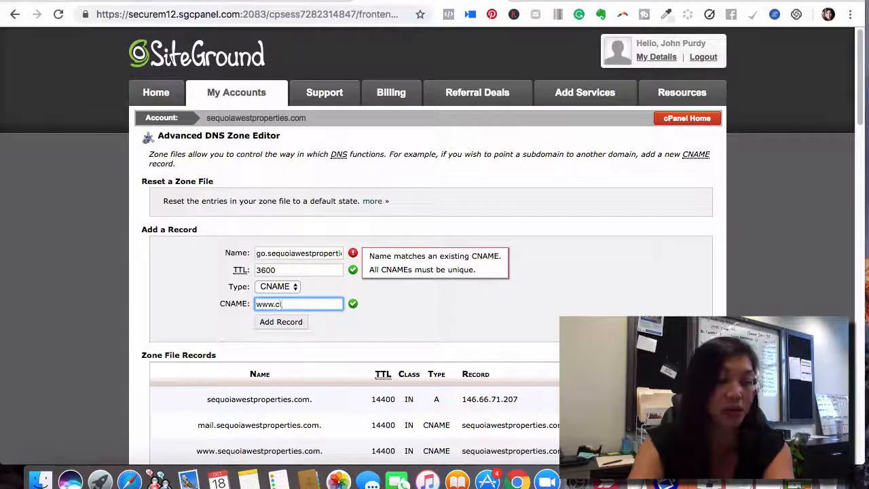
{"action": "type", "text": "kmg.com"}
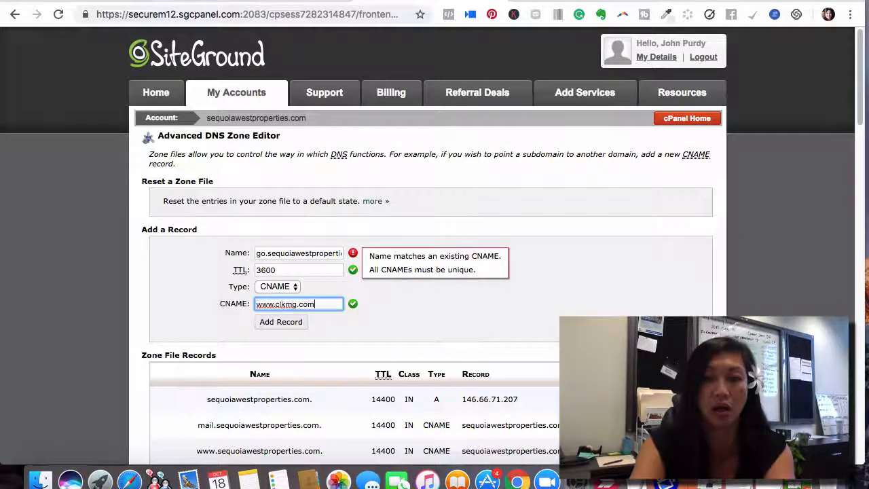
{"action": "left_click", "coordinate": [342, 324]}
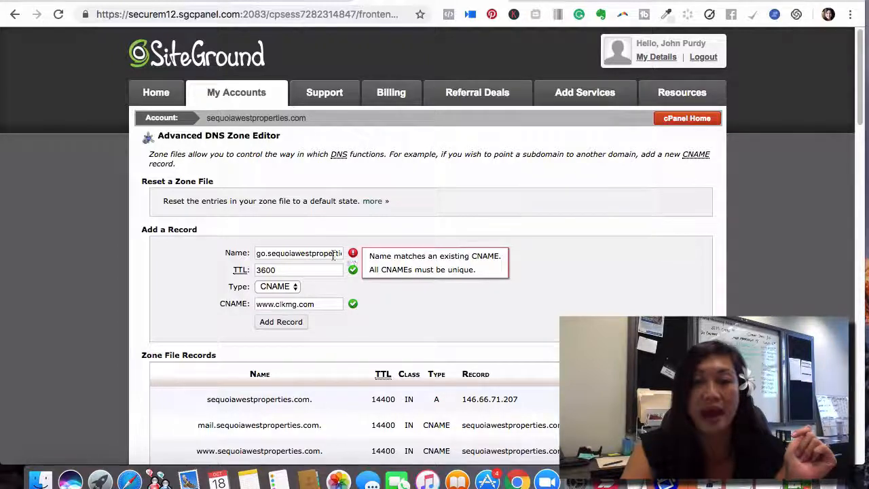
{"action": "left_click_drag", "start_coordinate": [258, 253], "coordinate": [307, 270]}
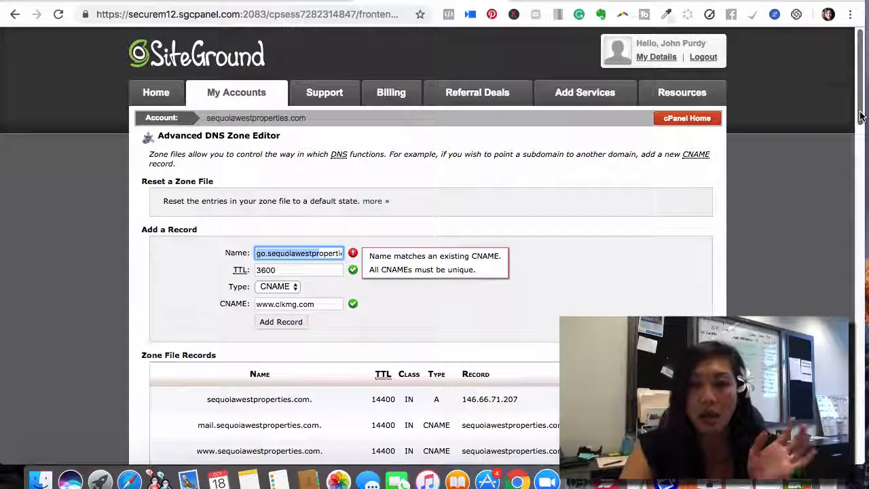
{"action": "left_click_drag", "start_coordinate": [861, 121], "coordinate": [837, 52]}
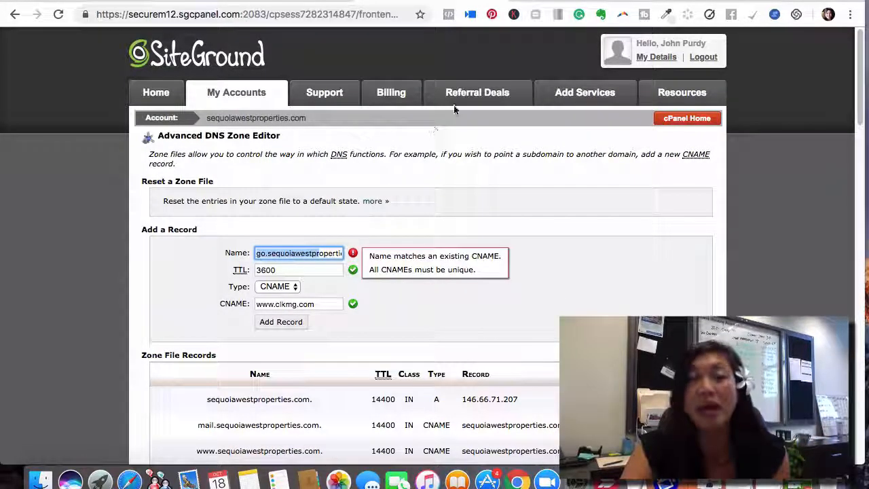
- Switch to ClickMagick and open its Domain Manager
{"action": "key", "text": "ctrl+Tab"}
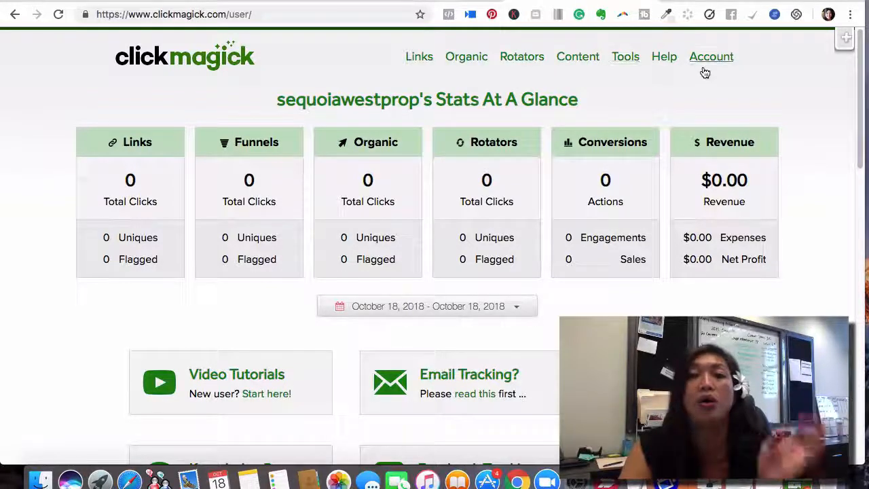
{"action": "left_click", "coordinate": [638, 61]}
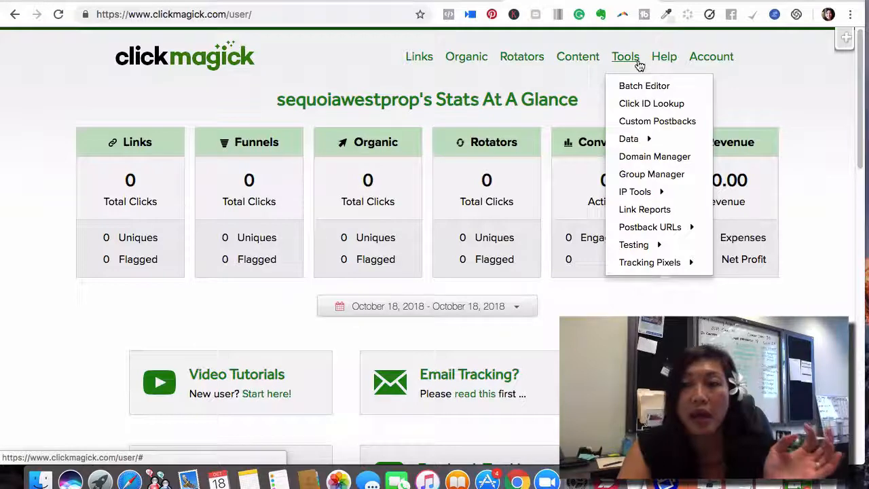
{"action": "left_click", "coordinate": [655, 158]}
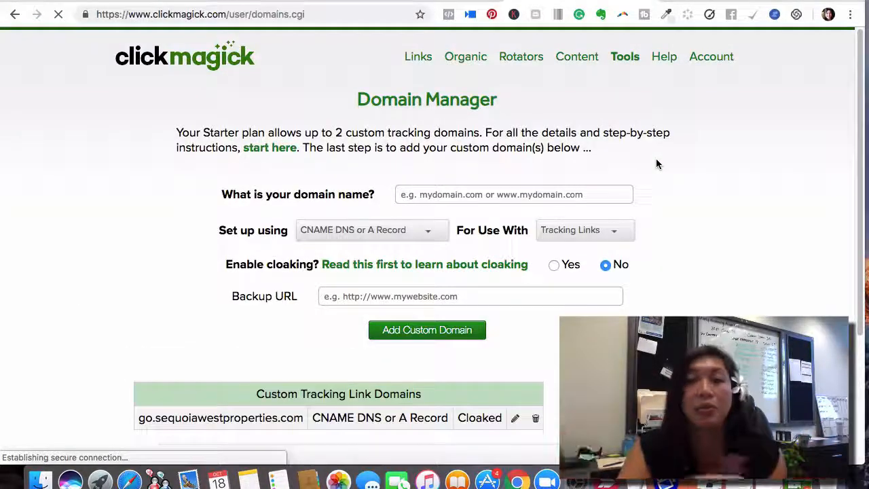
- Enter go.sequoiawestproperties.com as the custom tracking domain and enable cloaking
{"action": "left_click", "coordinate": [437, 196]}
{"action": "type", "text": "go.sequoiawestproperties.com"}
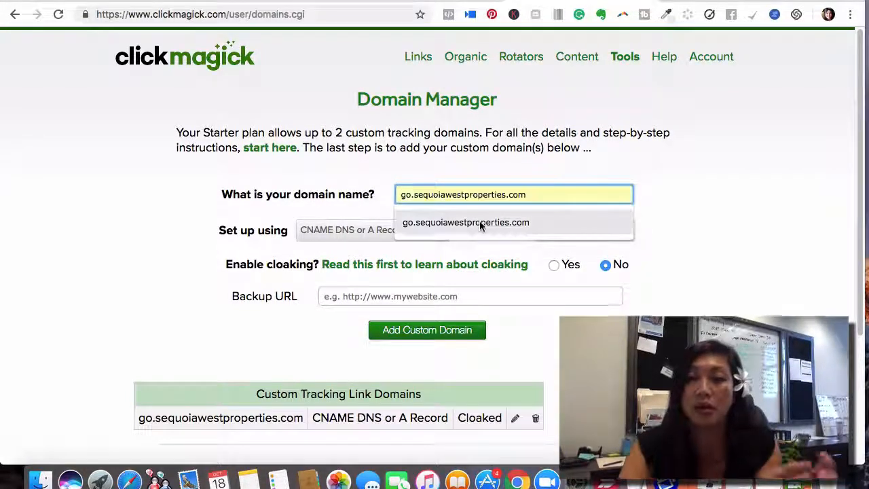
{"action": "left_click", "coordinate": [480, 222]}
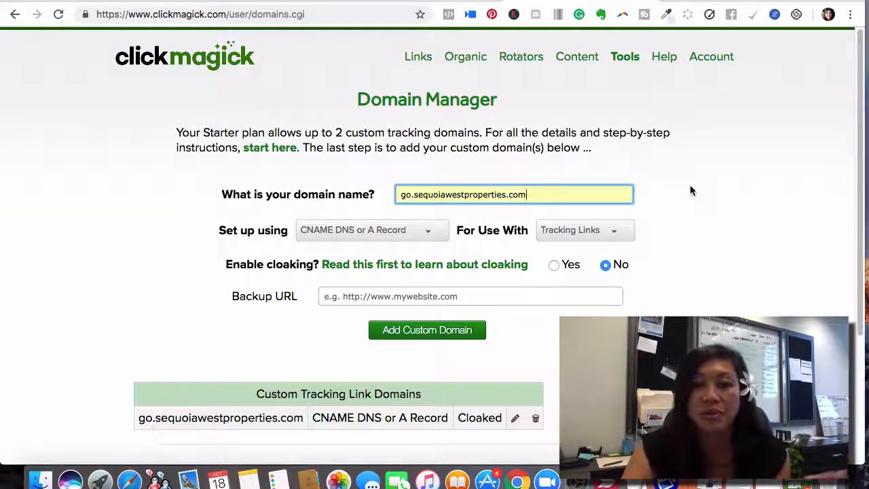
{"action": "left_click", "coordinate": [553, 266]}
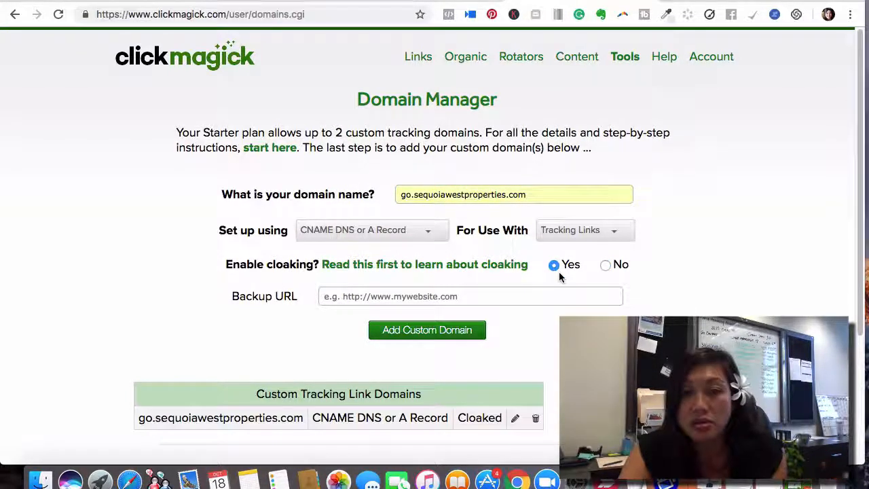
- Read the help article on controlling link cloaking with a CNAME custom domain, and close it
{"action": "left_click", "coordinate": [486, 265]}
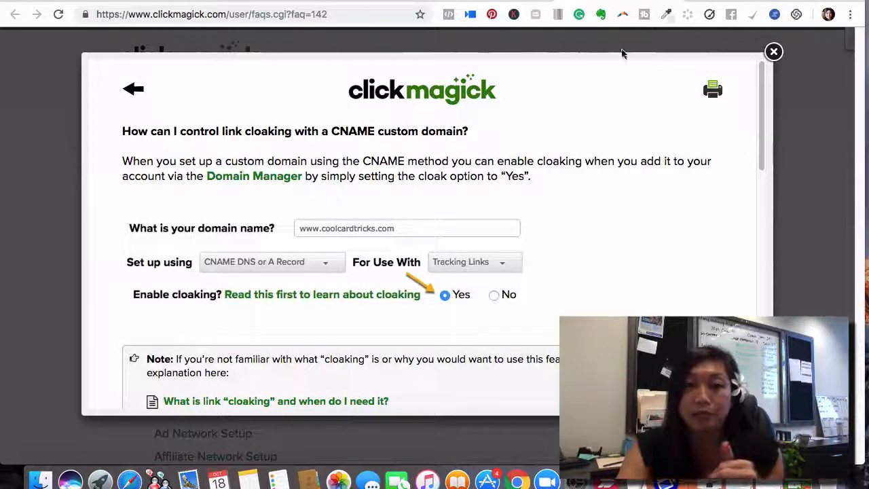
{"action": "left_click", "coordinate": [773, 51]}
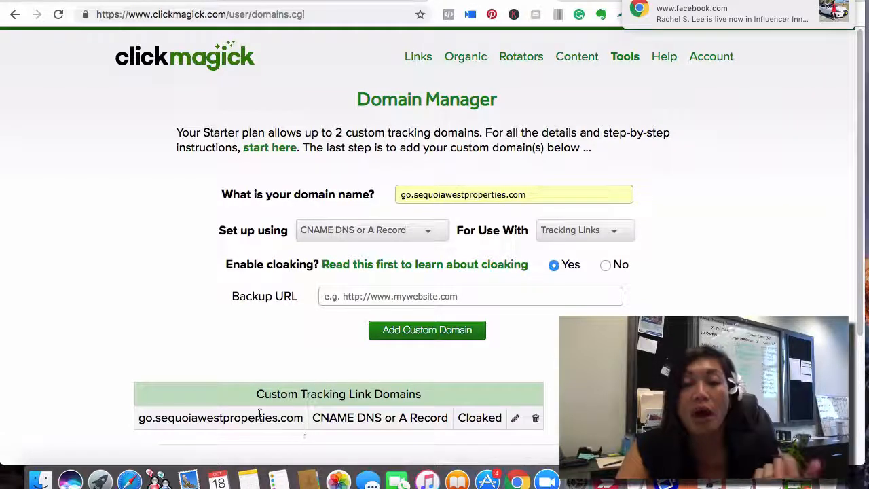
- Open the tracking links page and look over the link name, link ID and primary URL fields for a new link
{"action": "left_click", "coordinate": [423, 54]}
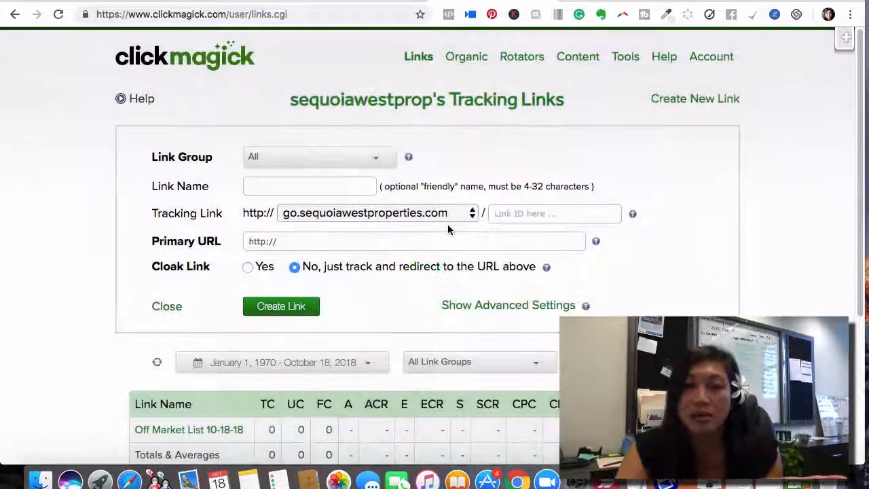
{"action": "left_click", "coordinate": [353, 246]}
{"action": "left_click", "coordinate": [345, 182]}
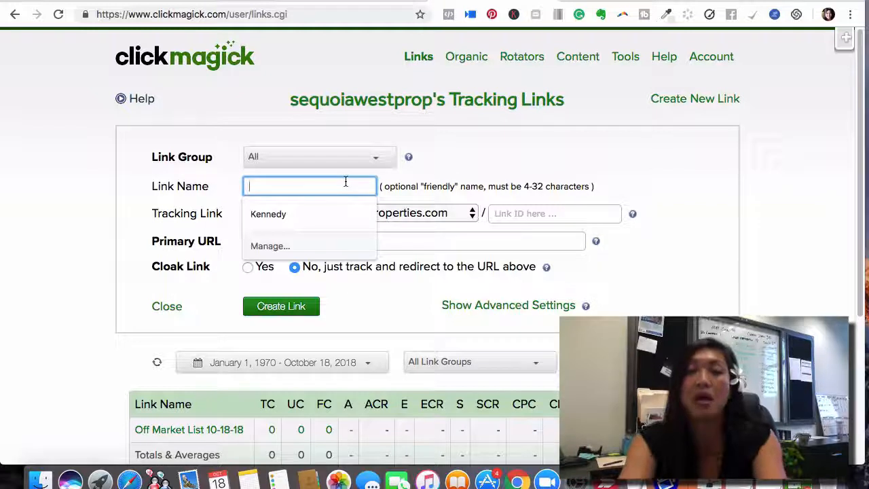
{"action": "left_click", "coordinate": [609, 180]}
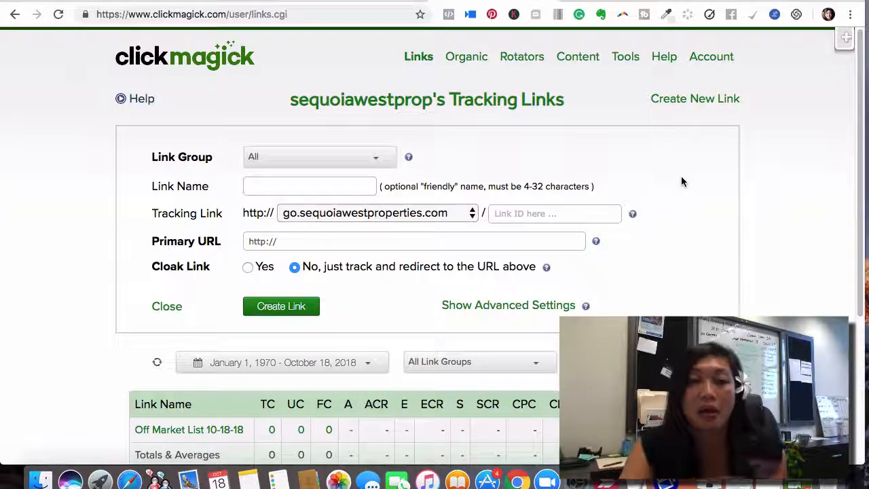
{"action": "left_click", "coordinate": [347, 243]}
{"action": "left_click_drag", "start_coordinate": [347, 243], "coordinate": [239, 241]}
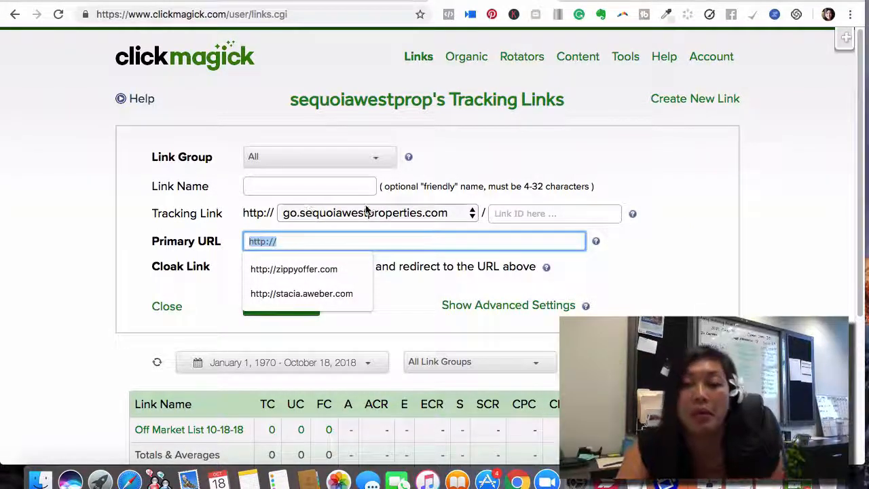
{"action": "left_click", "coordinate": [527, 214]}
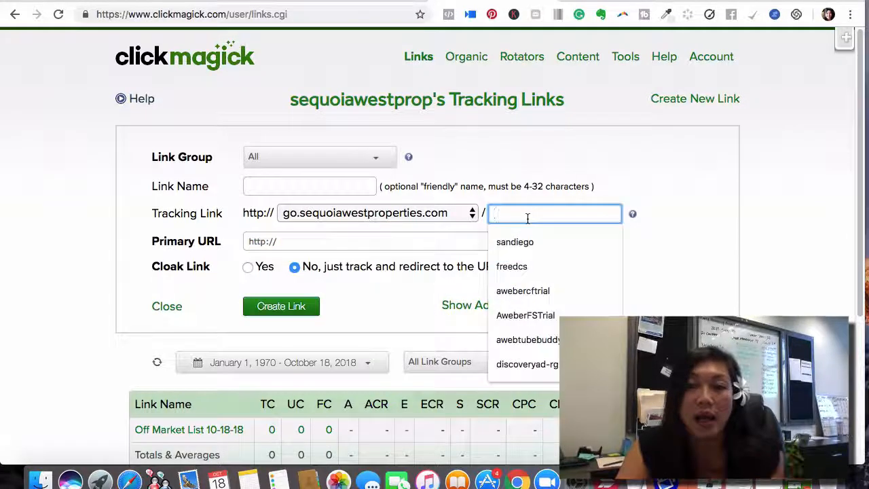
- Name the new tracking link "List 10-18-18" and give it the link ID 101818 on go.sequoiawestproperties.com
{"action": "left_click", "coordinate": [343, 186]}
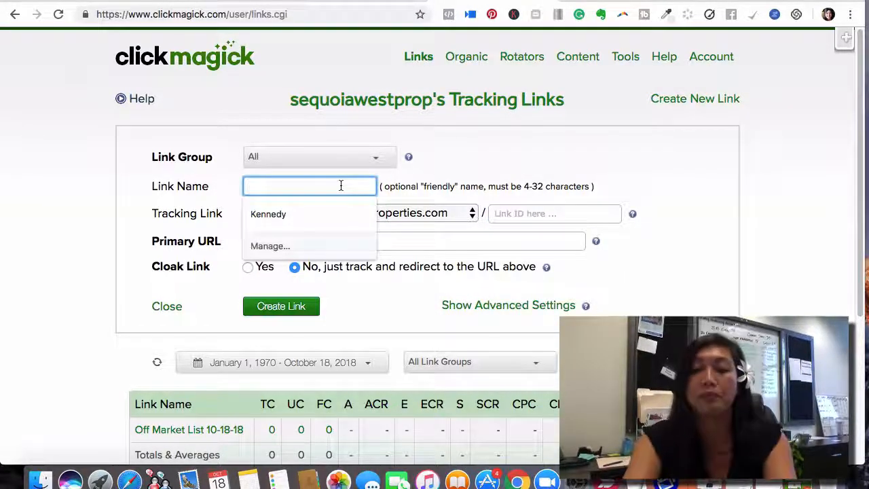
{"action": "type", "text": "Oist "}
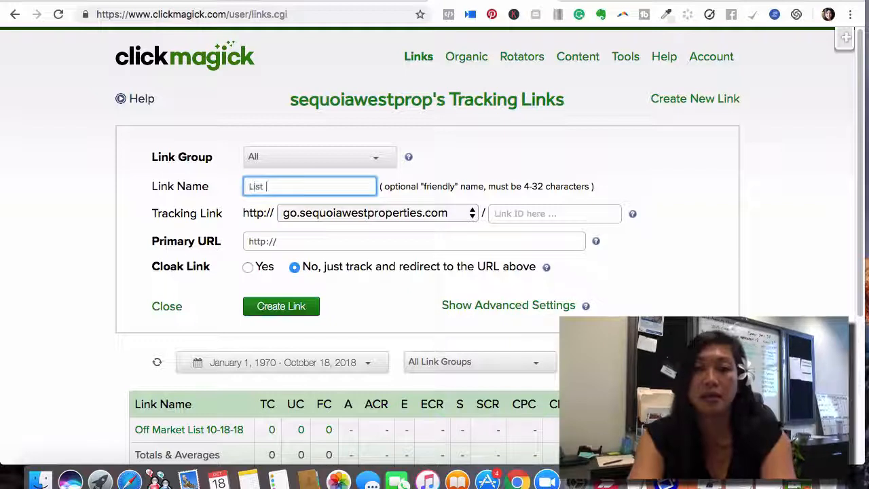
{"action": "type", "text": "10-1"}
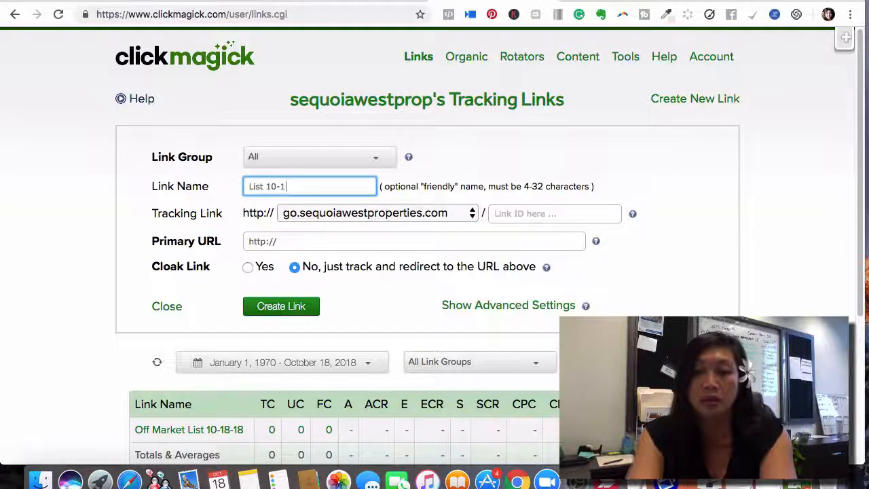
{"action": "type", "text": "08-1"}
{"action": "type", "text": "-18"}
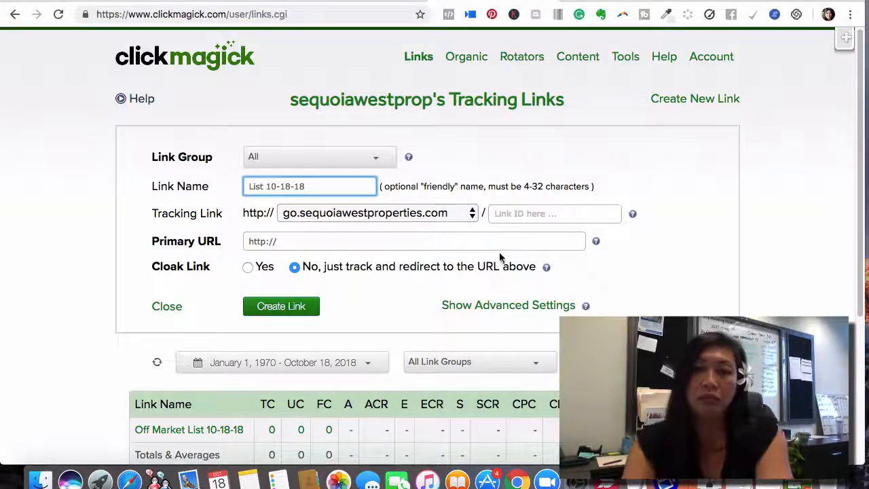
{"action": "left_click", "coordinate": [497, 213]}
{"action": "type", "text": "10"}
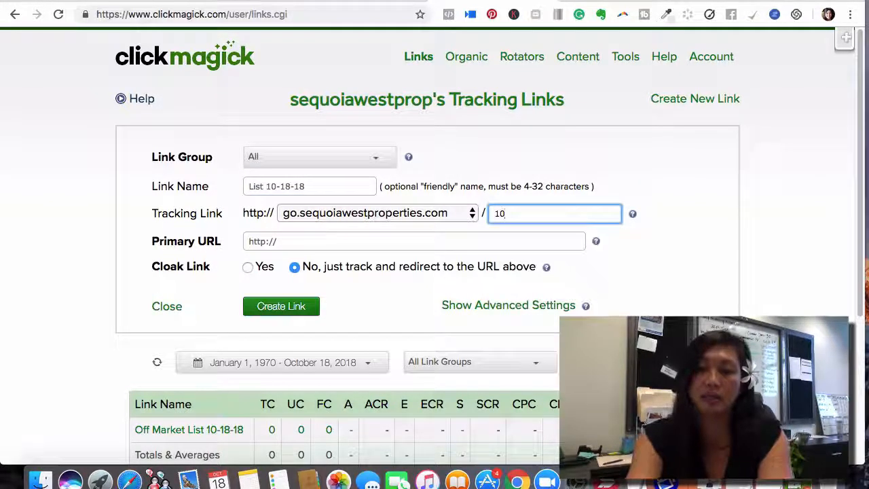
{"action": "type", "text": "1818"}
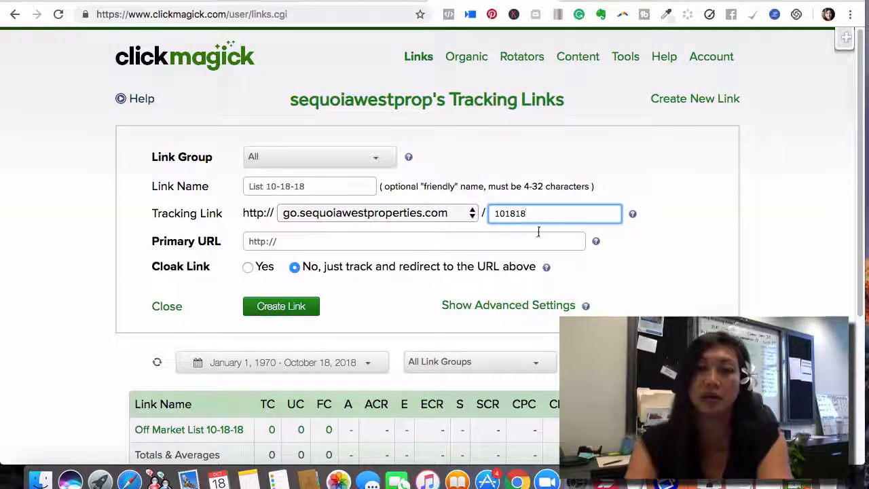
{"action": "left_click", "coordinate": [536, 238]}
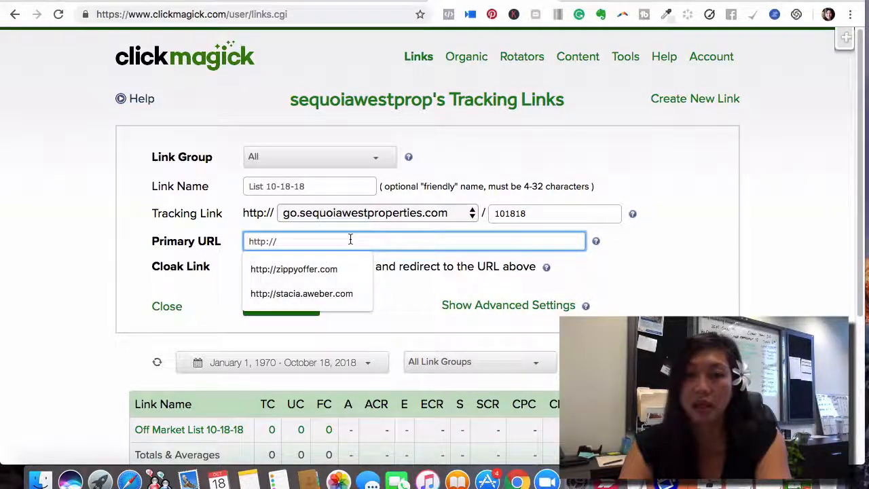
{"action": "left_click_drag", "start_coordinate": [350, 239], "coordinate": [227, 233]}
{"action": "type", "text": "go.sequoiawestproperties.com"}
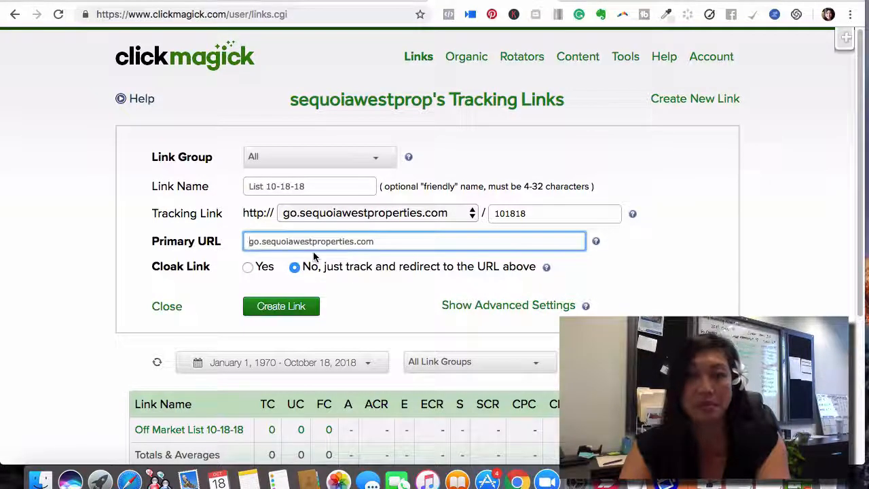
{"action": "left_click_drag", "start_coordinate": [377, 241], "coordinate": [192, 238]}
{"action": "key", "text": "BackSpace"}
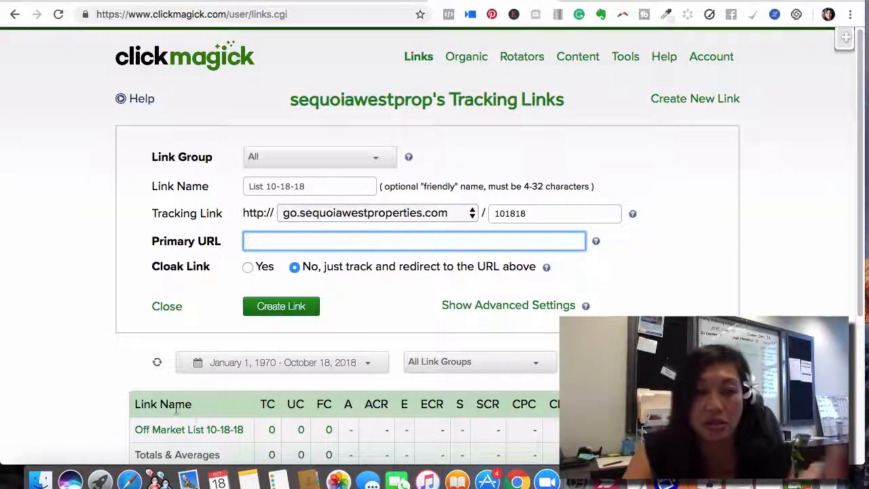
{"action": "left_click", "coordinate": [111, 412]}
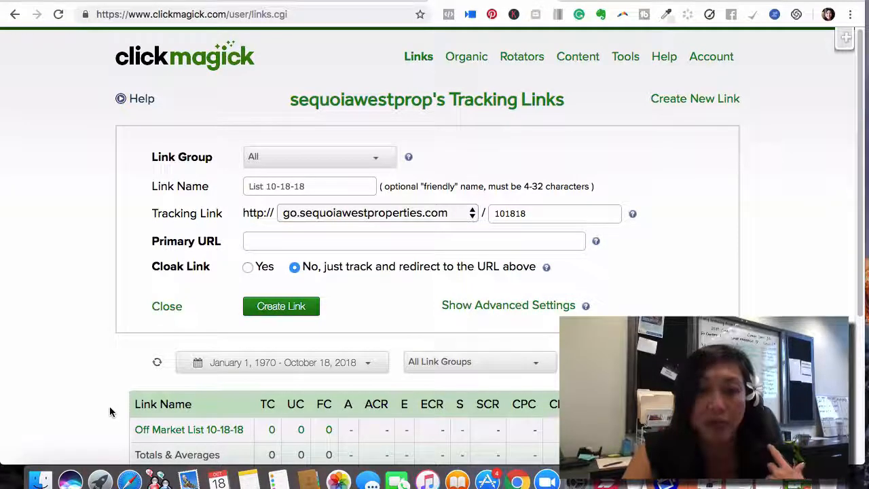
- Open the details of the existing Off Market List 10-18-18 link and copy its tracking link
{"action": "scroll", "coordinate": [859, 207], "scroll_direction": "down", "scroll_amount": 2}
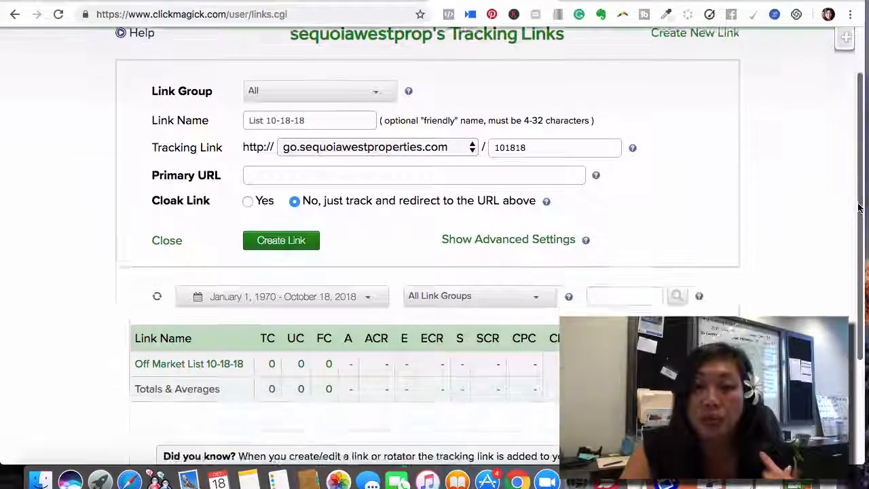
{"action": "scroll", "coordinate": [859, 207], "scroll_direction": "down", "scroll_amount": 2}
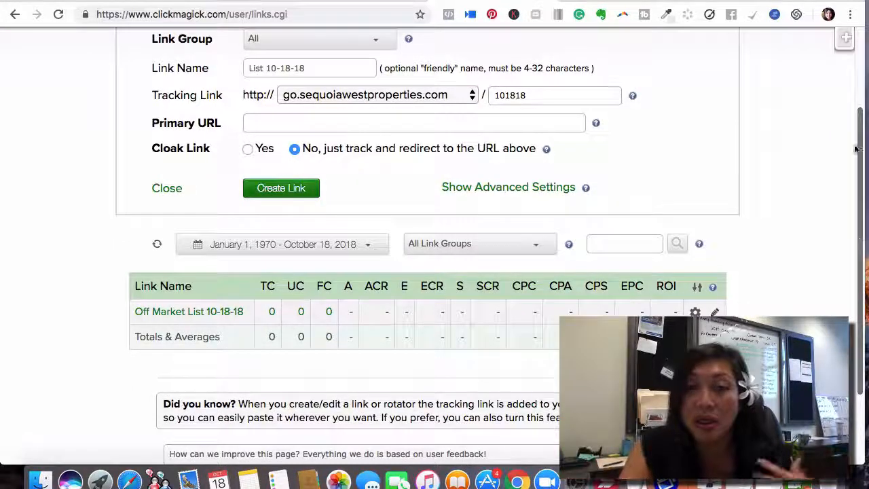
{"action": "left_click", "coordinate": [231, 312]}
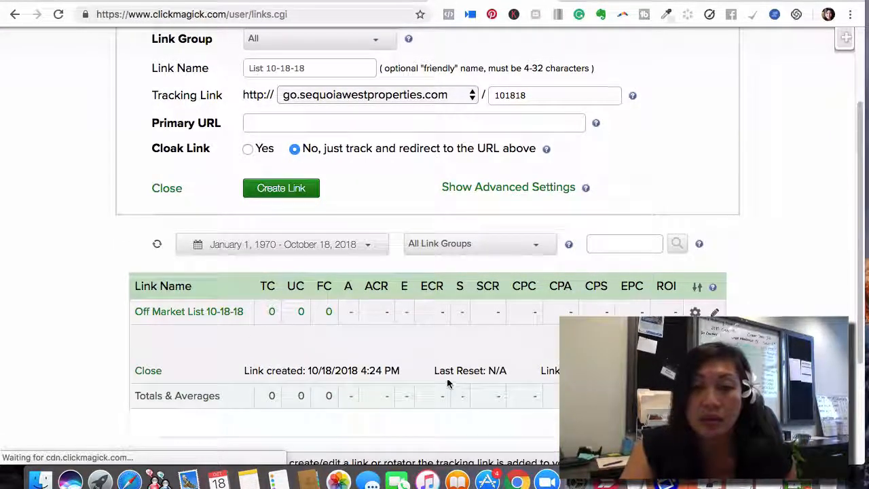
{"action": "left_click", "coordinate": [395, 346]}
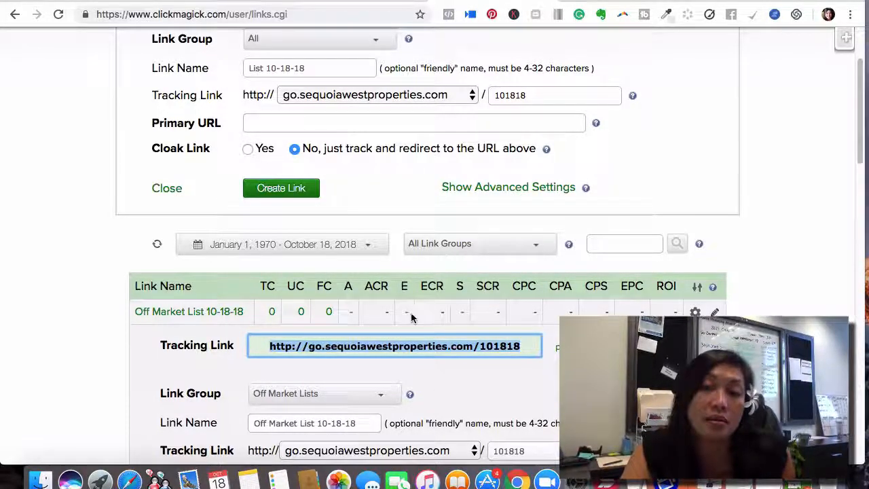
{"action": "key", "text": "ctrl+c"}
- Test the copied tracking link in a new browser tab, and collapse the link's details back on the tracking links page
{"action": "key", "text": "ctrl+t"}
{"action": "key", "text": "ctrl+v"}
{"action": "key", "text": "Return"}
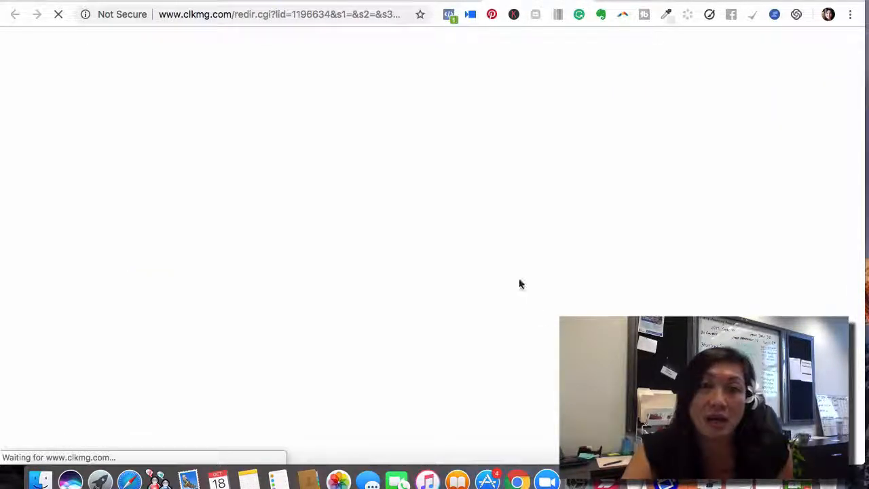
{"action": "left_click", "coordinate": [420, 1]}
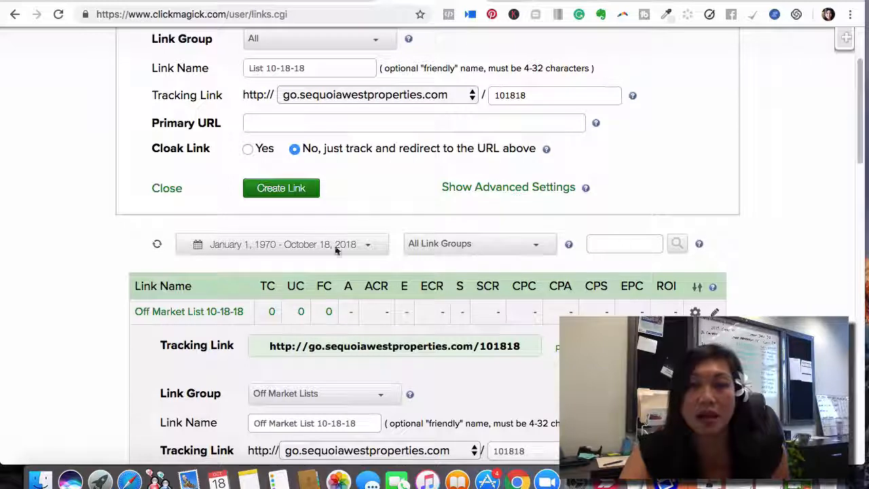
{"action": "left_click", "coordinate": [229, 311]}
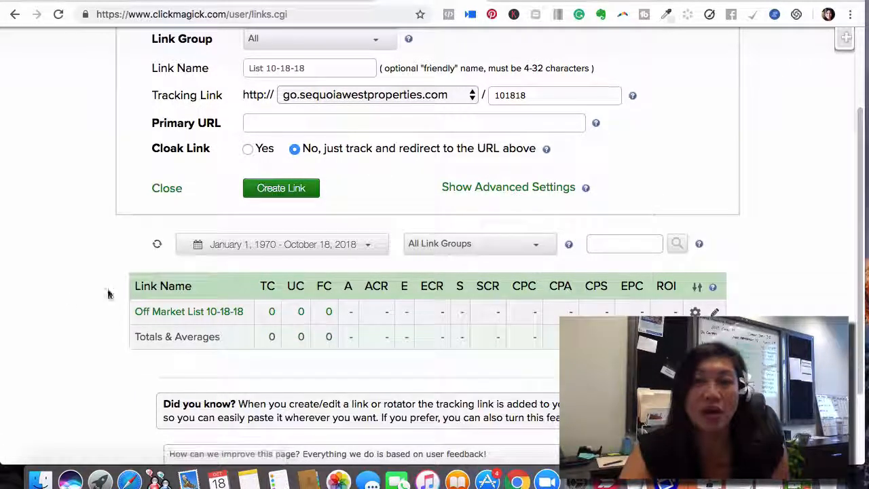
{"action": "scroll", "coordinate": [108, 294], "scroll_direction": "up", "scroll_amount": 4}
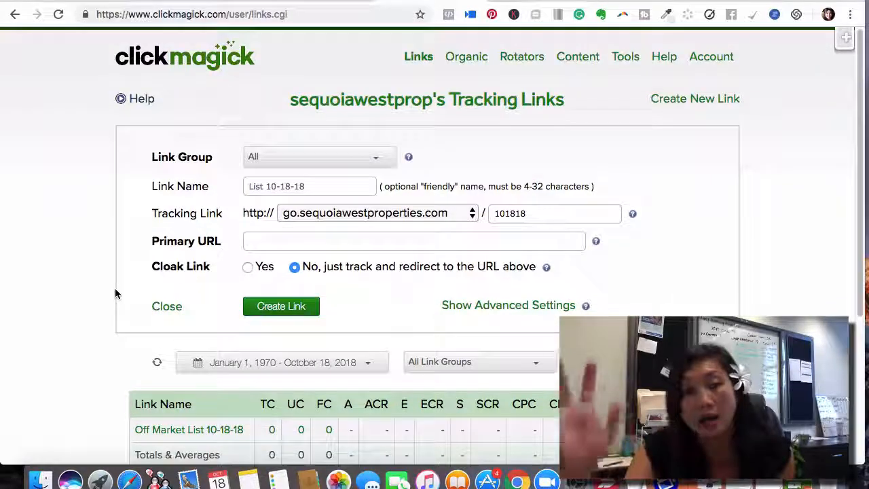